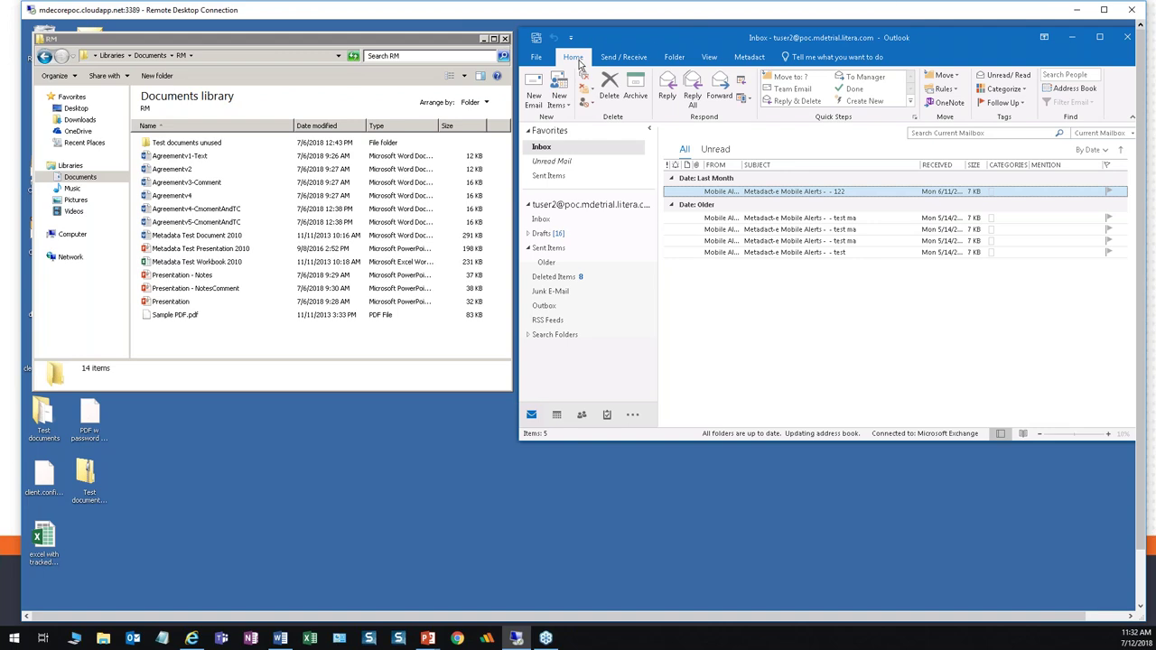
Turn off the Metadact alerts, with cleaning on Server and the Default profile
{"action": "left_click", "coordinate": [751, 57]}
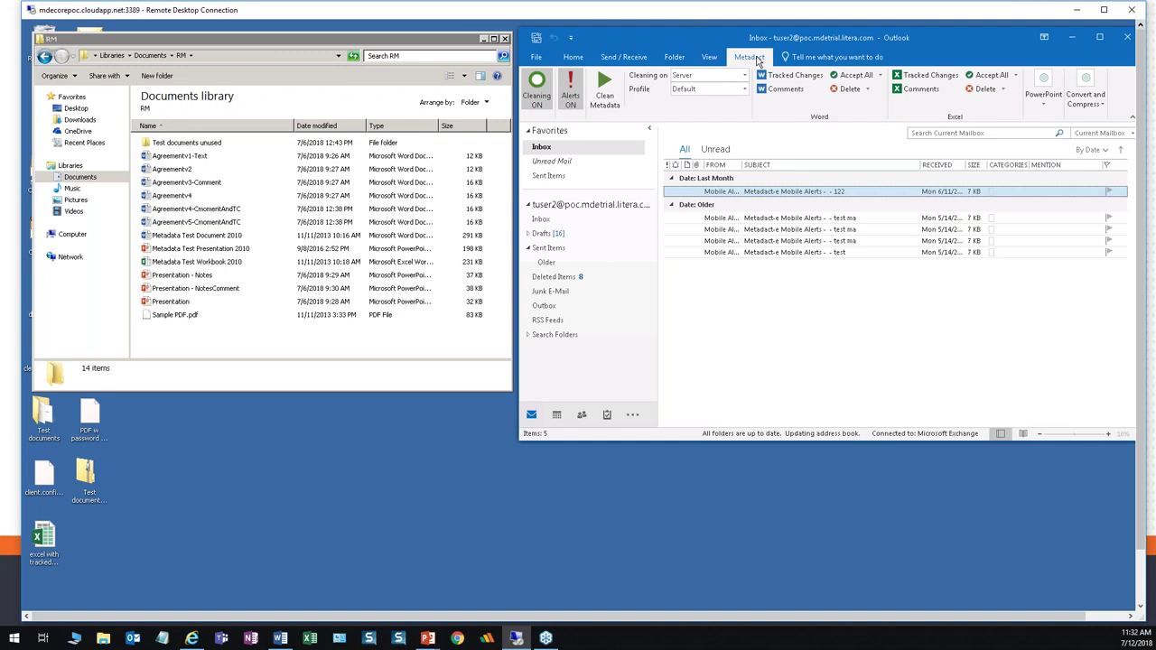
{"action": "left_click", "coordinate": [576, 92]}
{"action": "left_click", "coordinate": [710, 94]}
{"action": "left_click", "coordinate": [707, 104]}
Create a new email to the suggested contact's address with the subject "Test 1"
{"action": "left_click", "coordinate": [571, 57]}
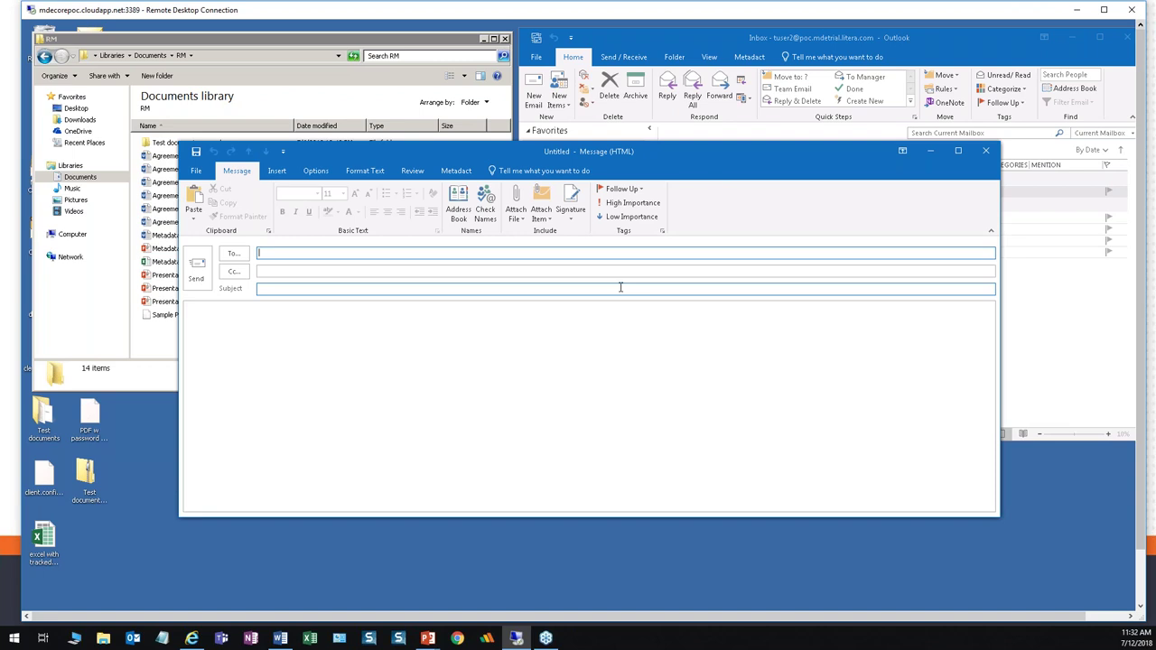
{"action": "type", "text": "r"}
{"action": "key", "text": "Return"}
{"action": "key", "text": "Tab"}
{"action": "key", "text": "Tab"}
{"action": "type", "text": "Test 1"}
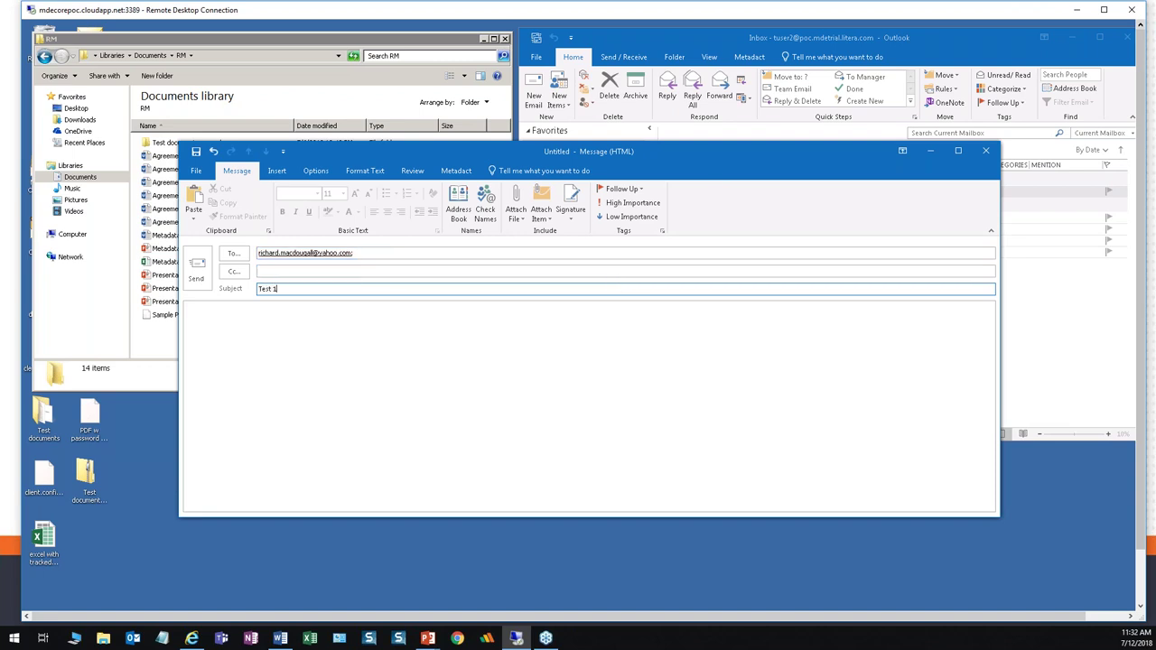
{"action": "key", "text": "Tab"}
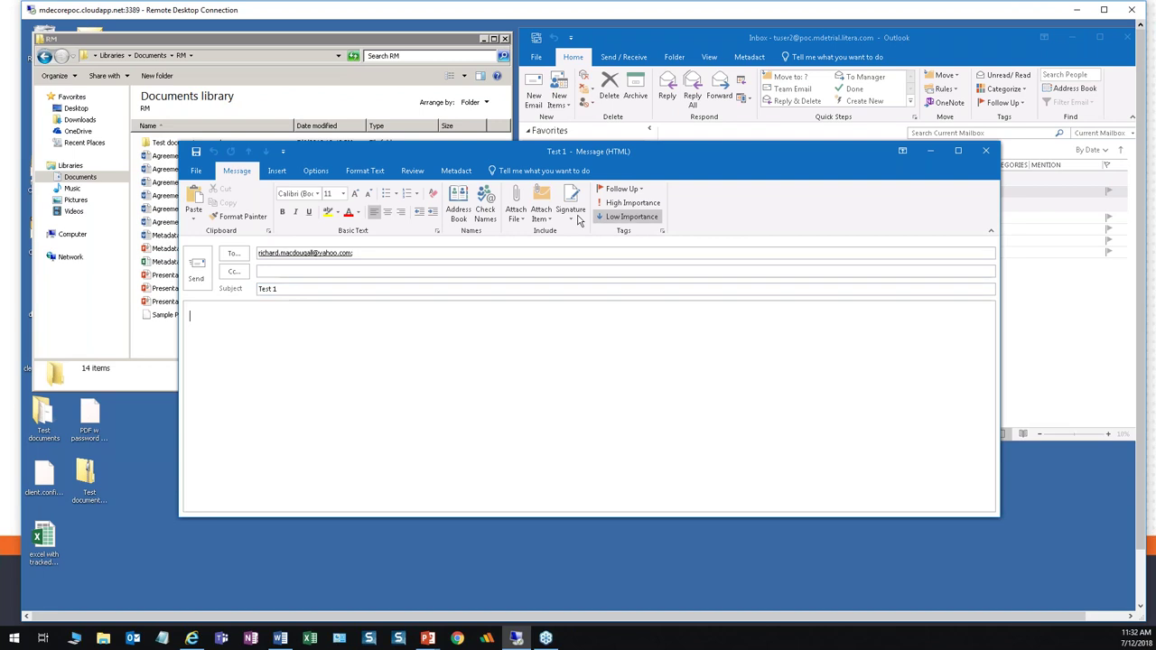
Attach the Agreementv3-Comment document from the RM folder and send the message
{"action": "left_click", "coordinate": [521, 219]}
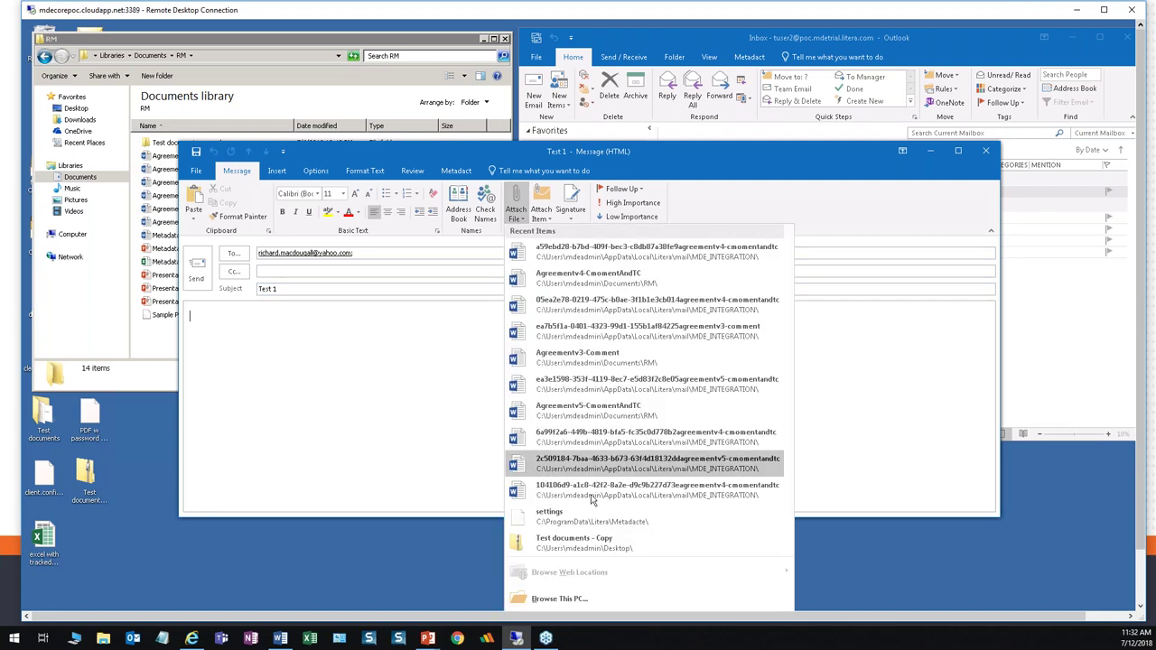
{"action": "left_click", "coordinate": [560, 600]}
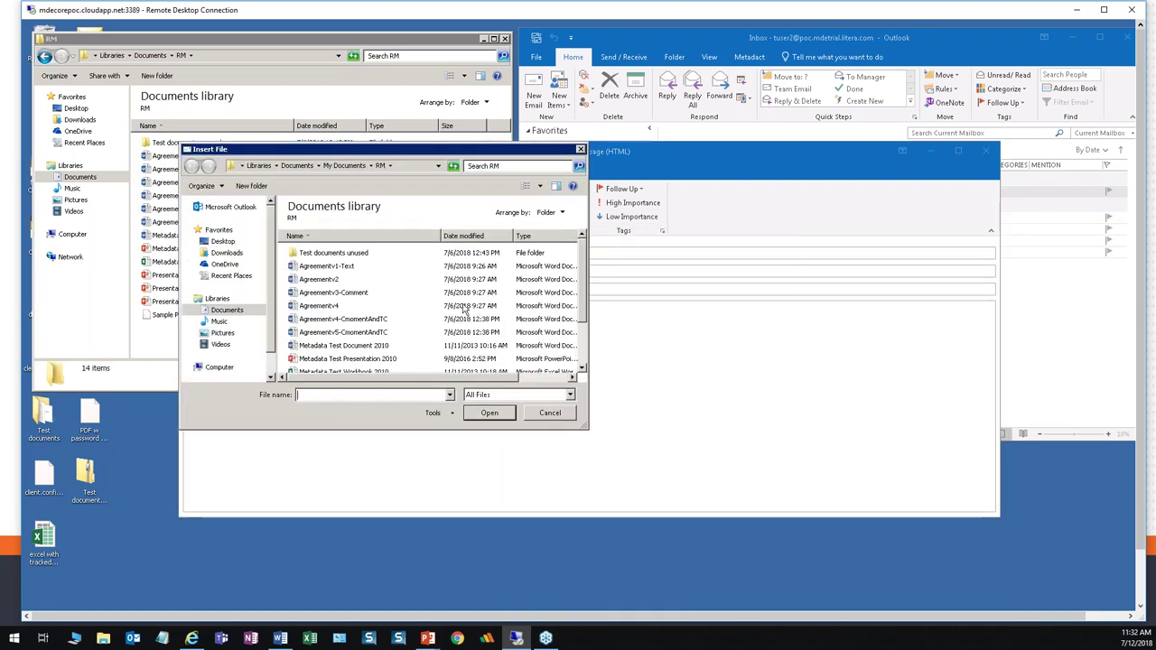
{"action": "left_click", "coordinate": [346, 294]}
{"action": "left_click", "coordinate": [485, 412]}
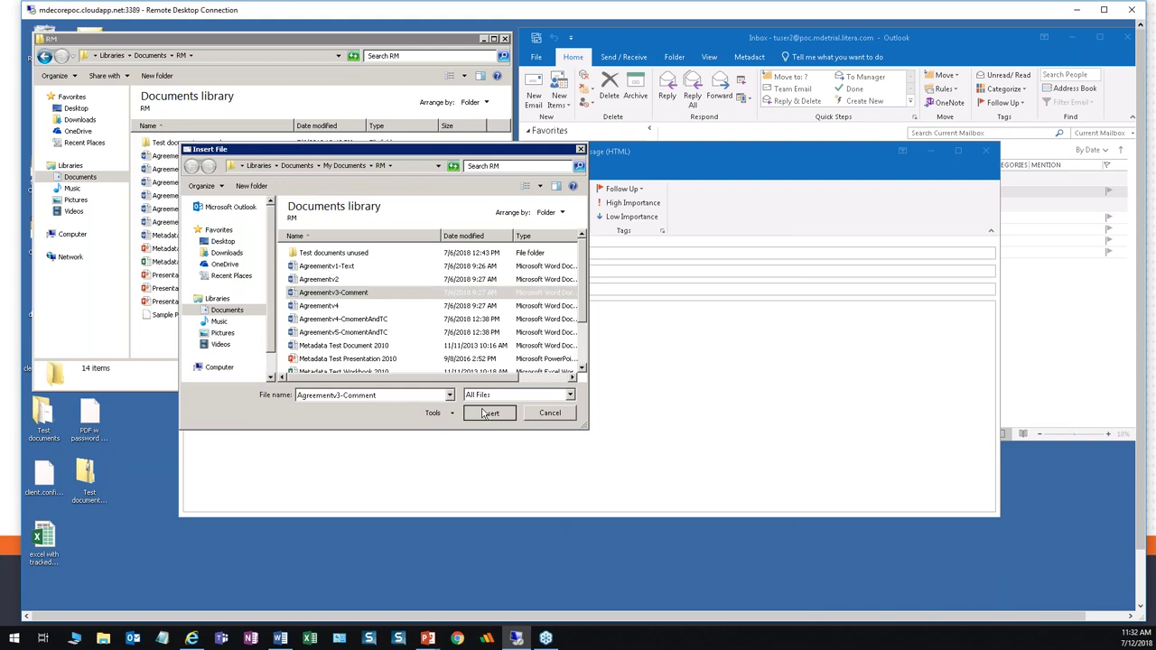
{"action": "left_click", "coordinate": [192, 271]}
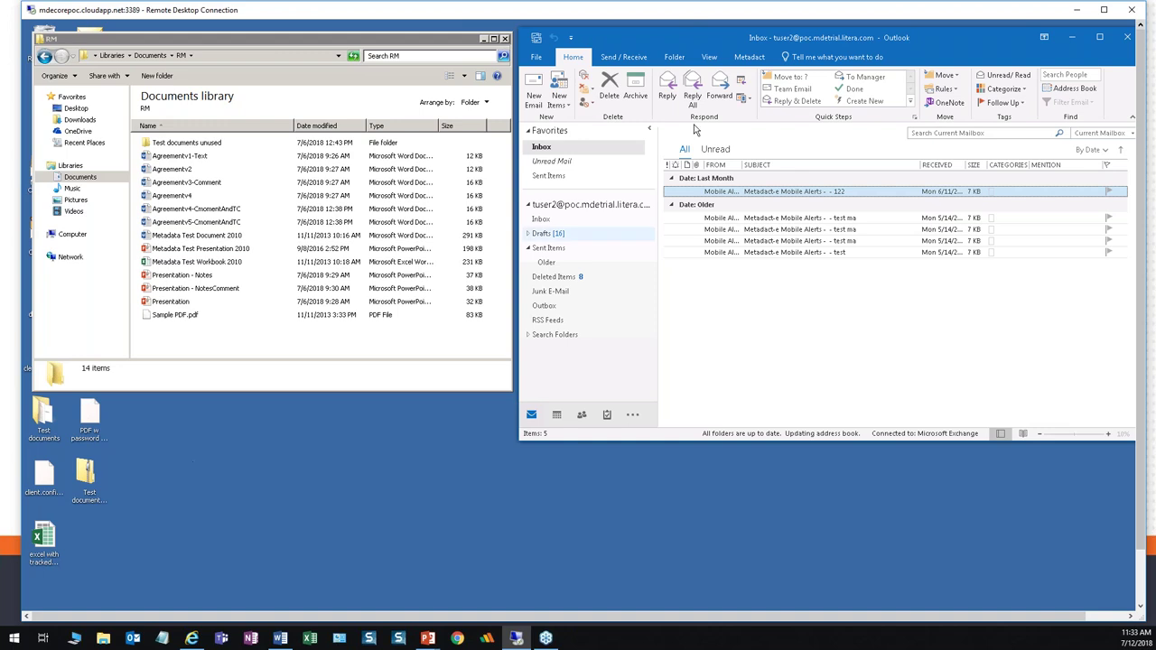
Switch the Metadact cleaning location to Local
{"action": "left_click", "coordinate": [751, 57]}
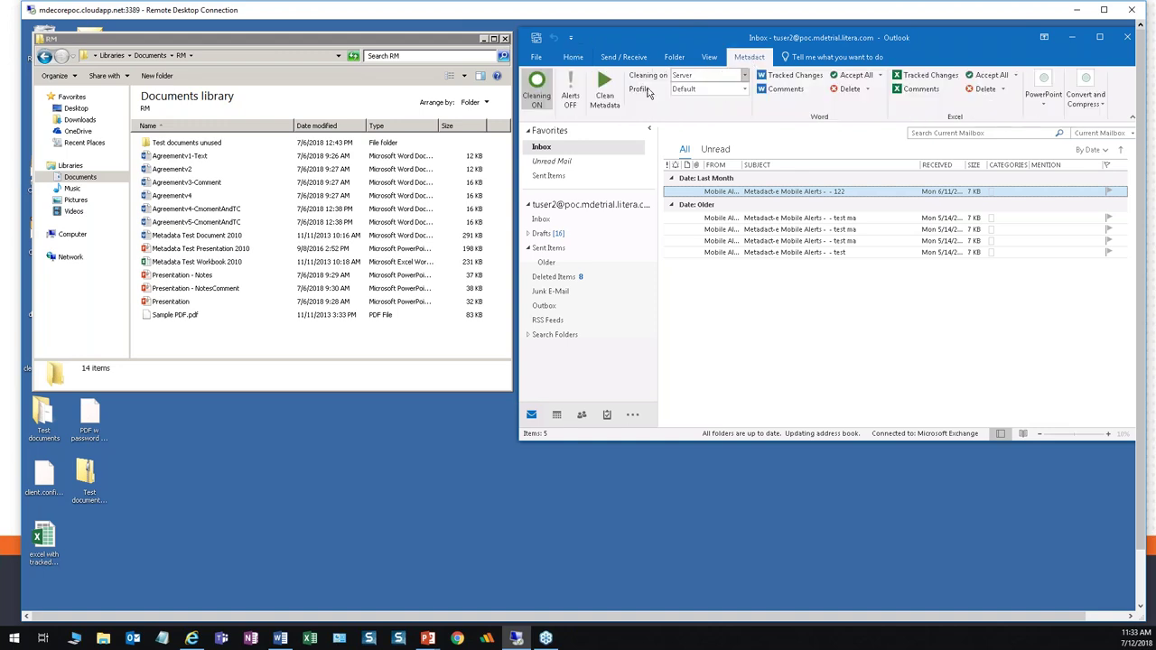
{"action": "left_click", "coordinate": [733, 90]}
{"action": "left_click", "coordinate": [733, 89]}
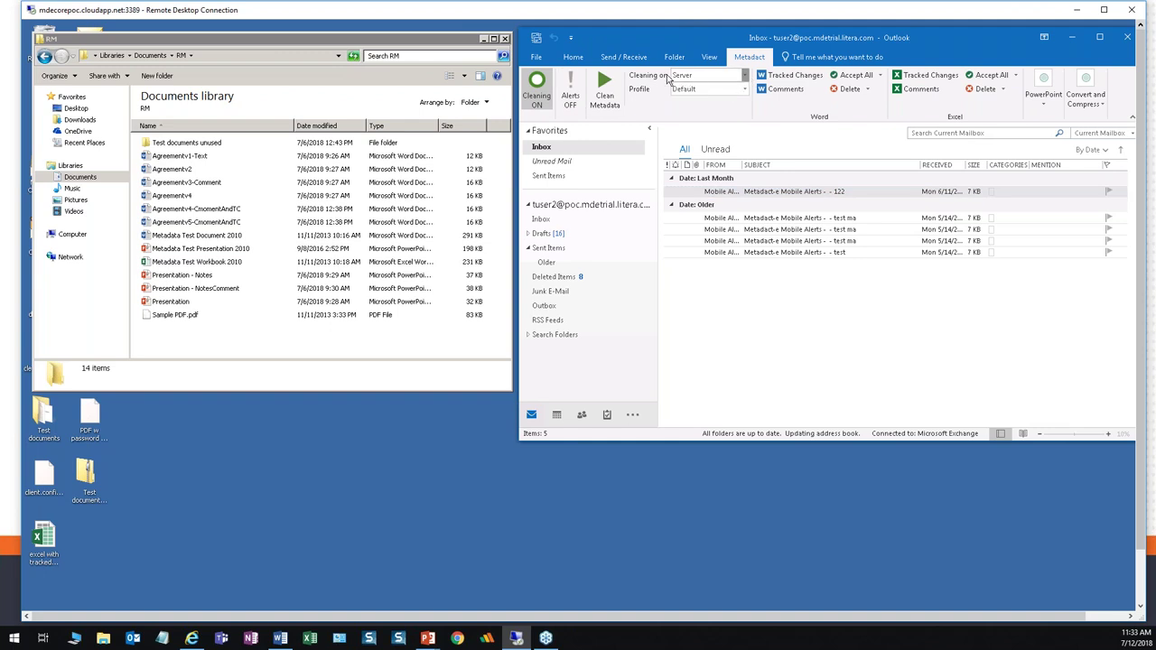
Create a new email to the suggested contact's address with the subject "Test 2"
{"action": "left_click", "coordinate": [573, 57]}
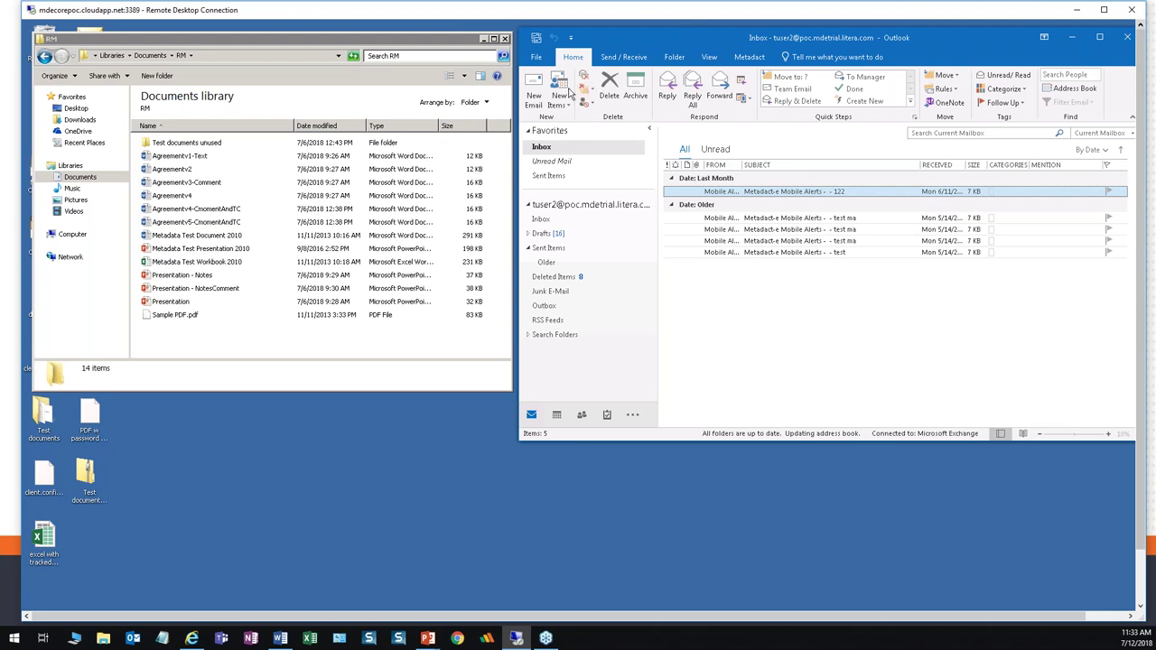
{"action": "left_click", "coordinate": [533, 91]}
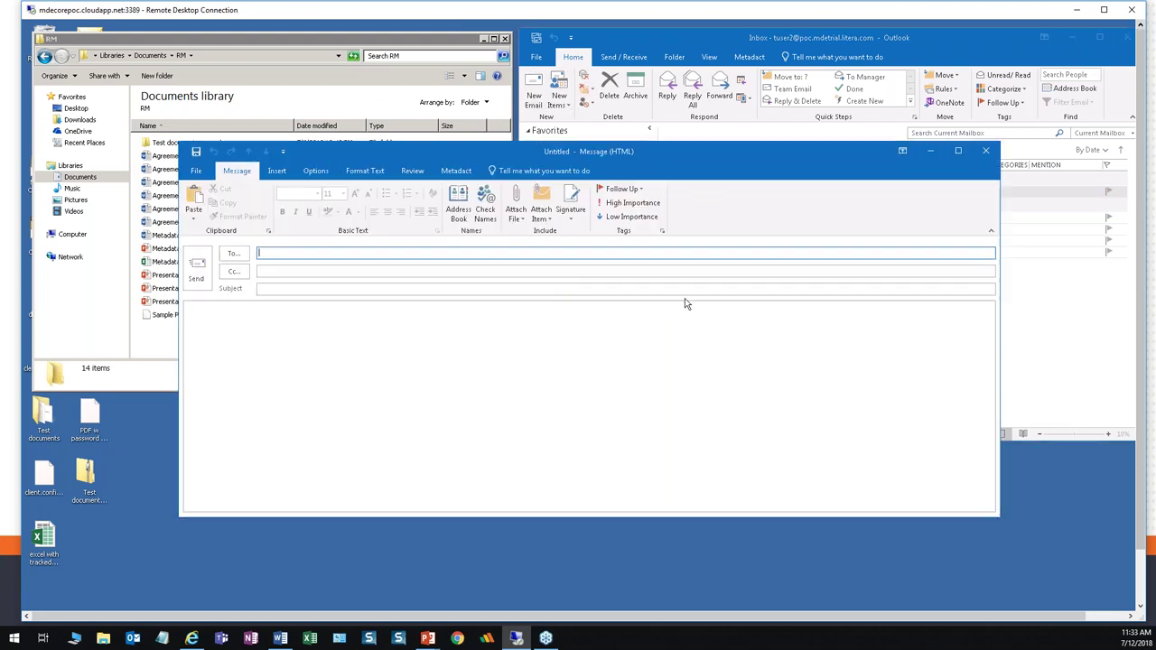
{"action": "type", "text": "r"}
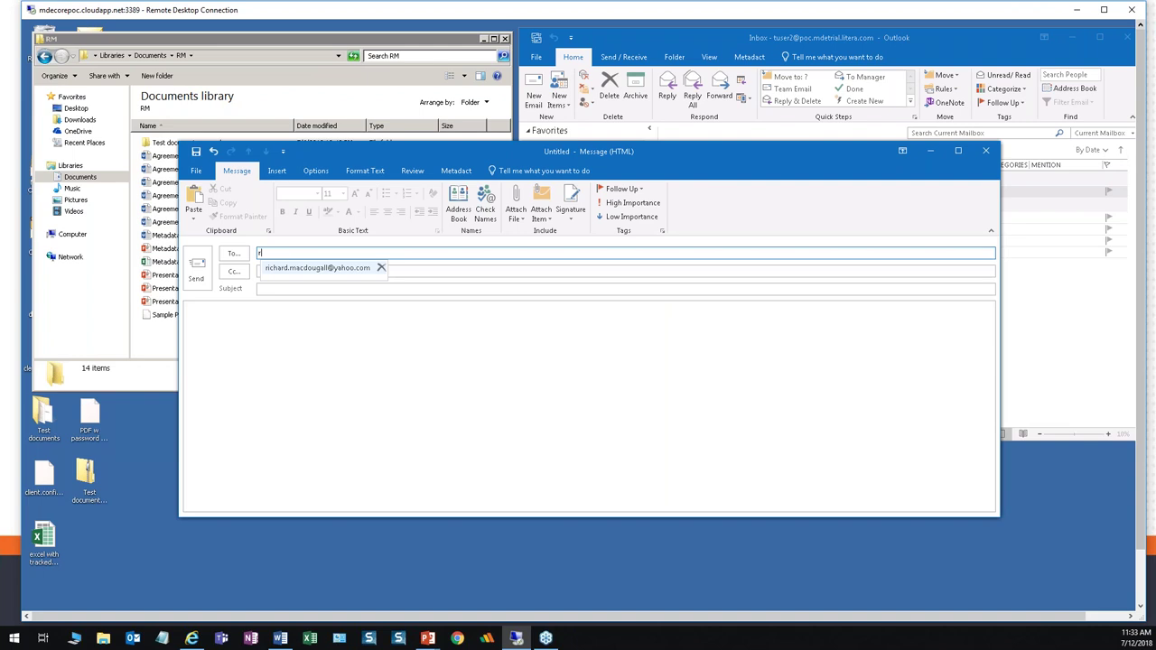
{"action": "key", "text": "Return"}
{"action": "left_click", "coordinate": [623, 288]}
{"action": "type", "text": "Test 2"}
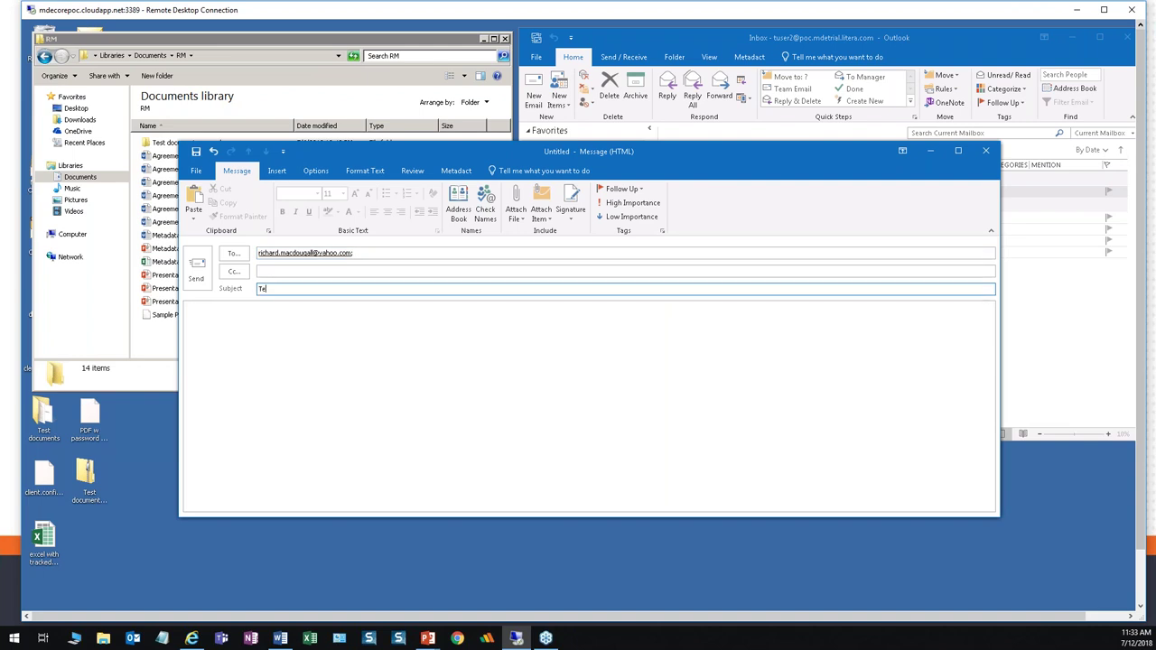
{"action": "left_click", "coordinate": [190, 315]}
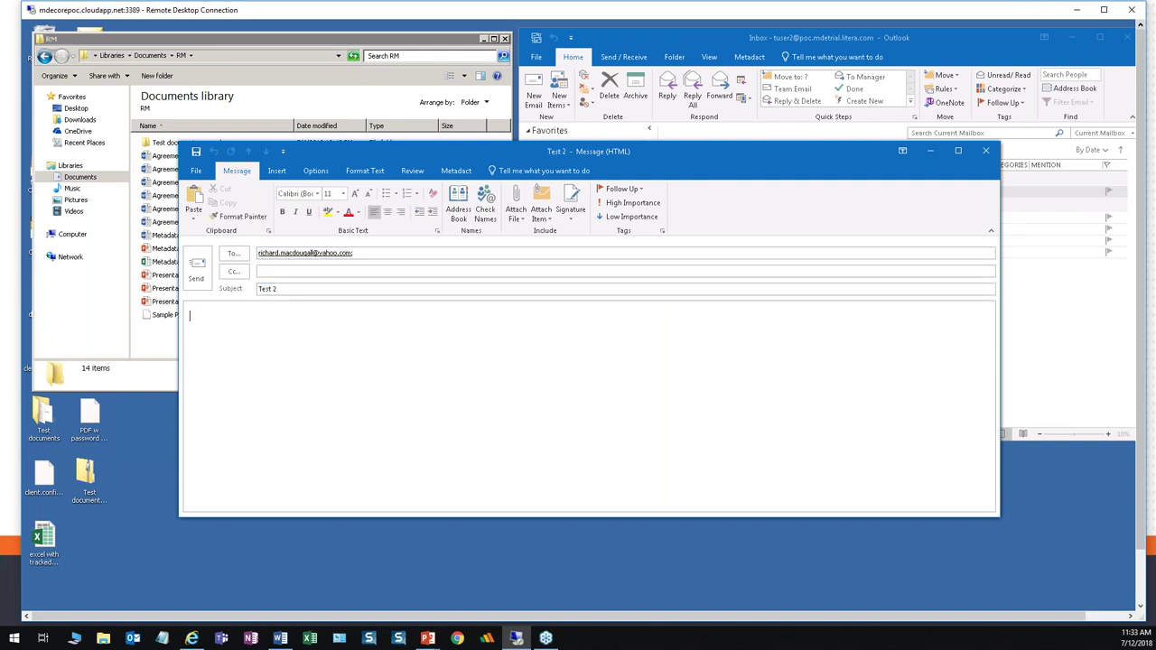
Attach Agreementv5-CmomentAndTC from the RM folder and send the message, skipping the metadata cleaning
{"action": "left_click", "coordinate": [517, 210]}
{"action": "left_click", "coordinate": [569, 592]}
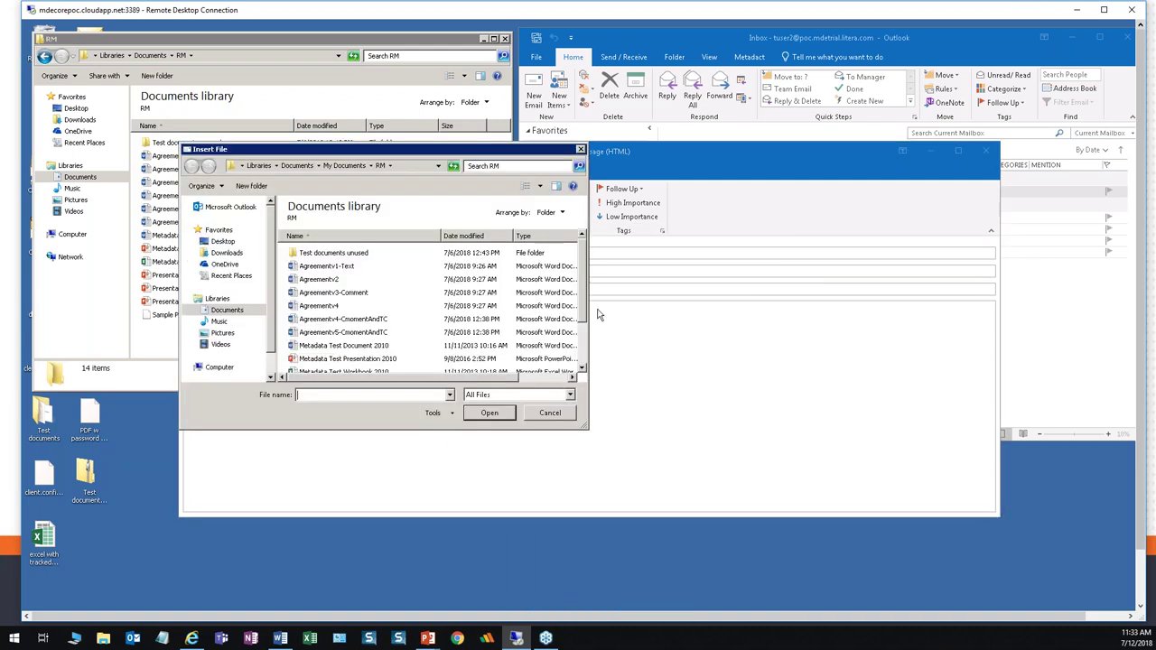
{"action": "left_click_drag", "start_coordinate": [581, 309], "coordinate": [582, 366]}
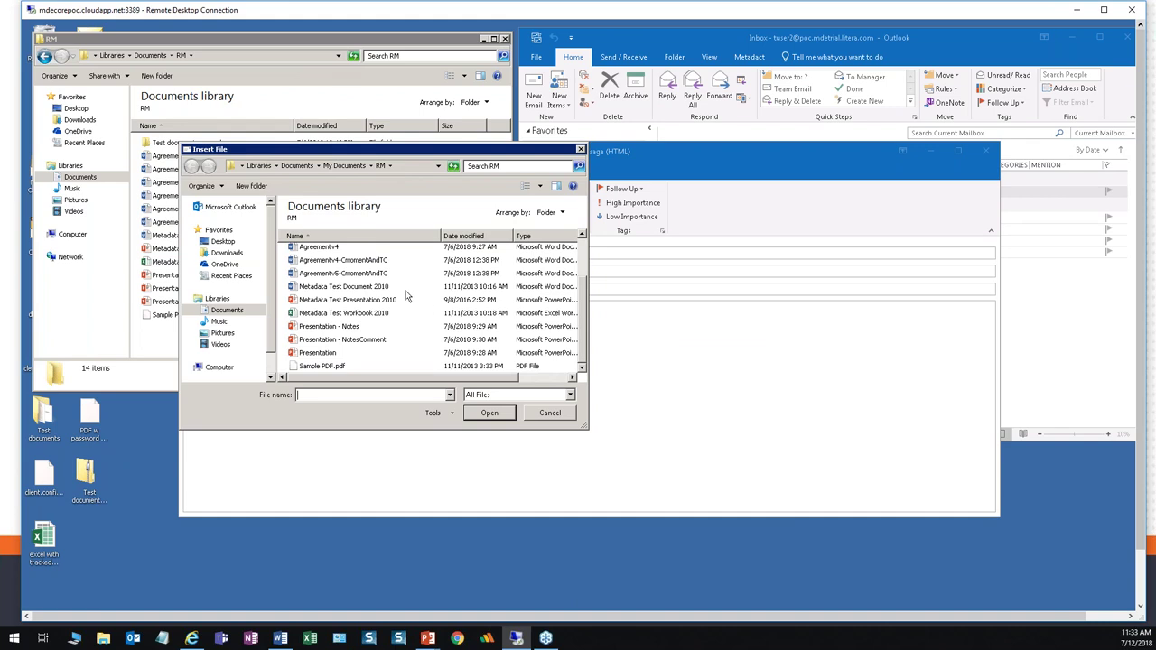
{"action": "left_click", "coordinate": [345, 274]}
{"action": "left_click", "coordinate": [502, 417]}
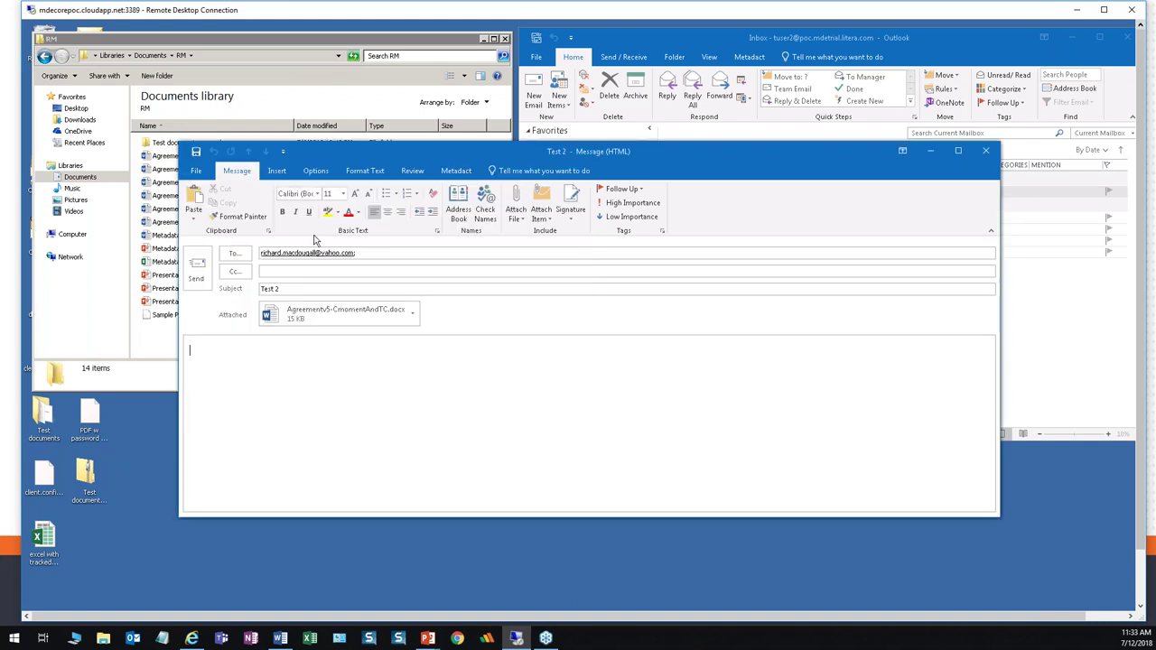
{"action": "left_click", "coordinate": [196, 267]}
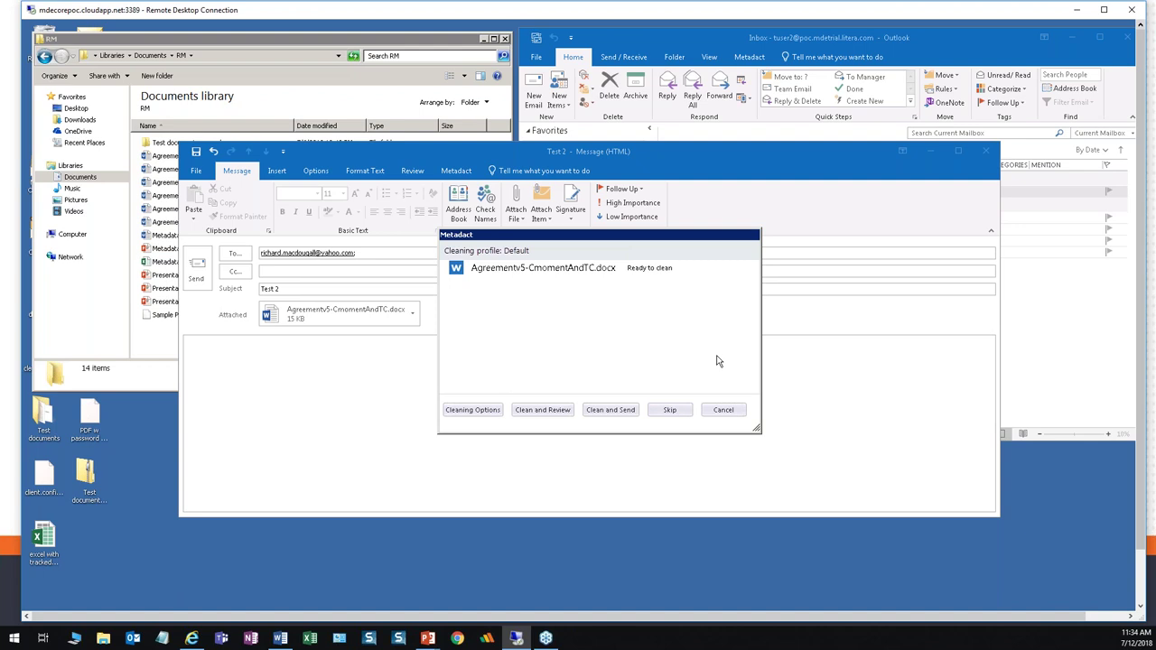
{"action": "left_click", "coordinate": [678, 409]}
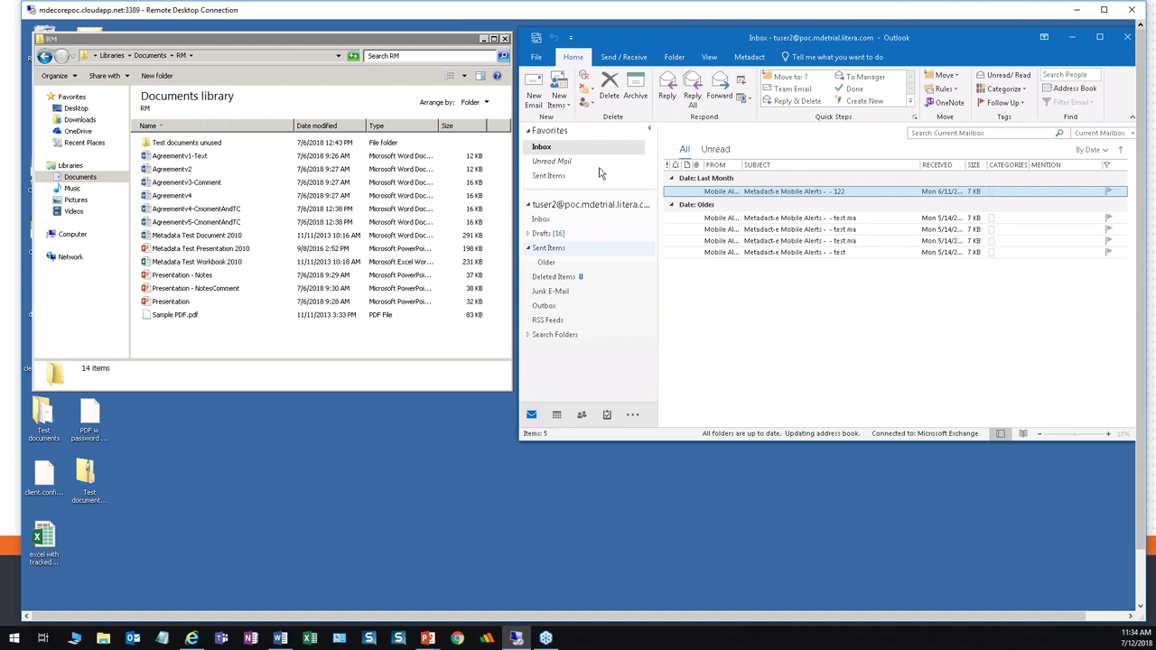
Turn on the Metadact alerts and switch the cleaning location to Server
{"action": "left_click", "coordinate": [751, 58]}
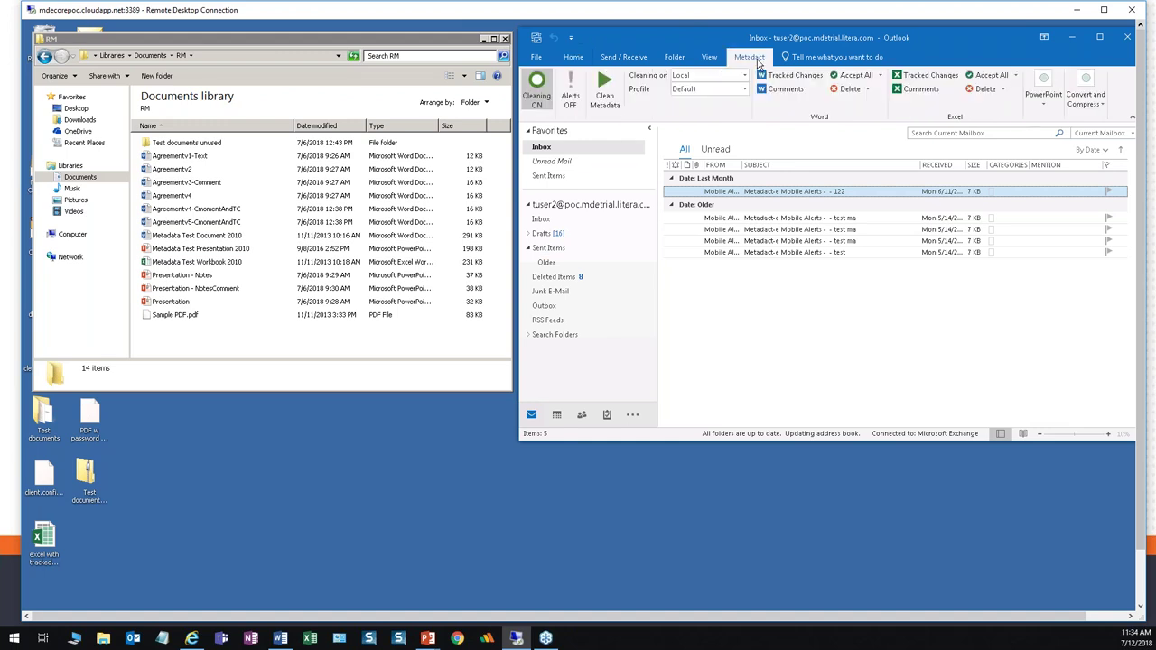
{"action": "left_click", "coordinate": [570, 94]}
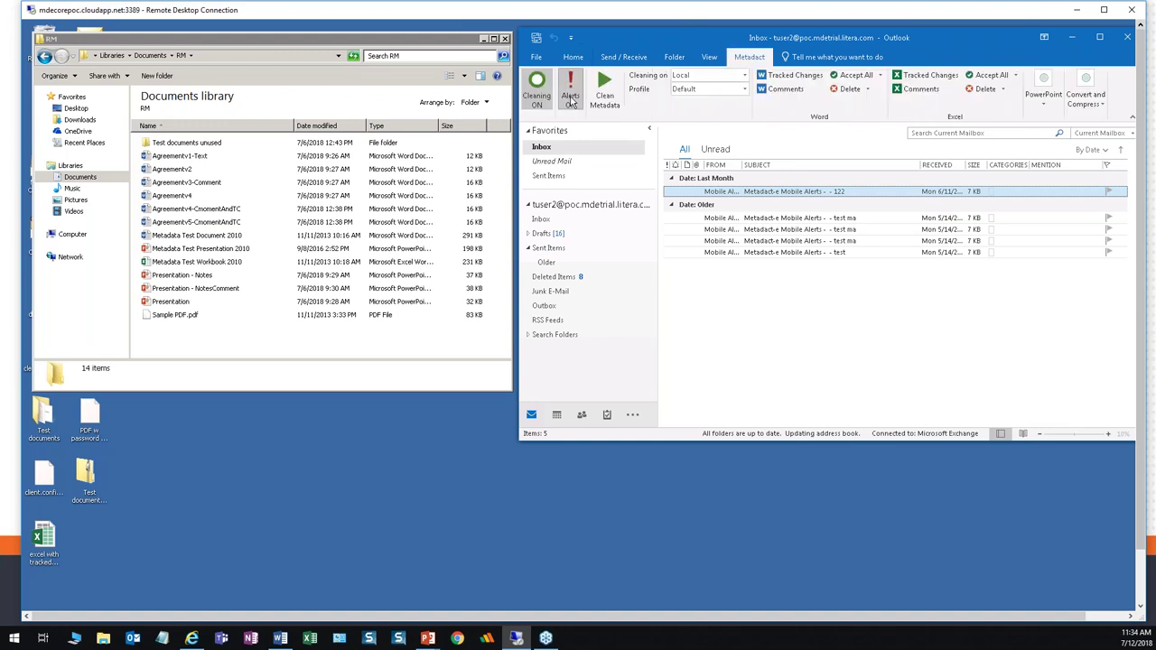
{"action": "left_click", "coordinate": [747, 76]}
{"action": "left_click", "coordinate": [709, 101]}
Create a new email to the suggested contact's address with the subject "Test 3"
{"action": "left_click", "coordinate": [572, 58]}
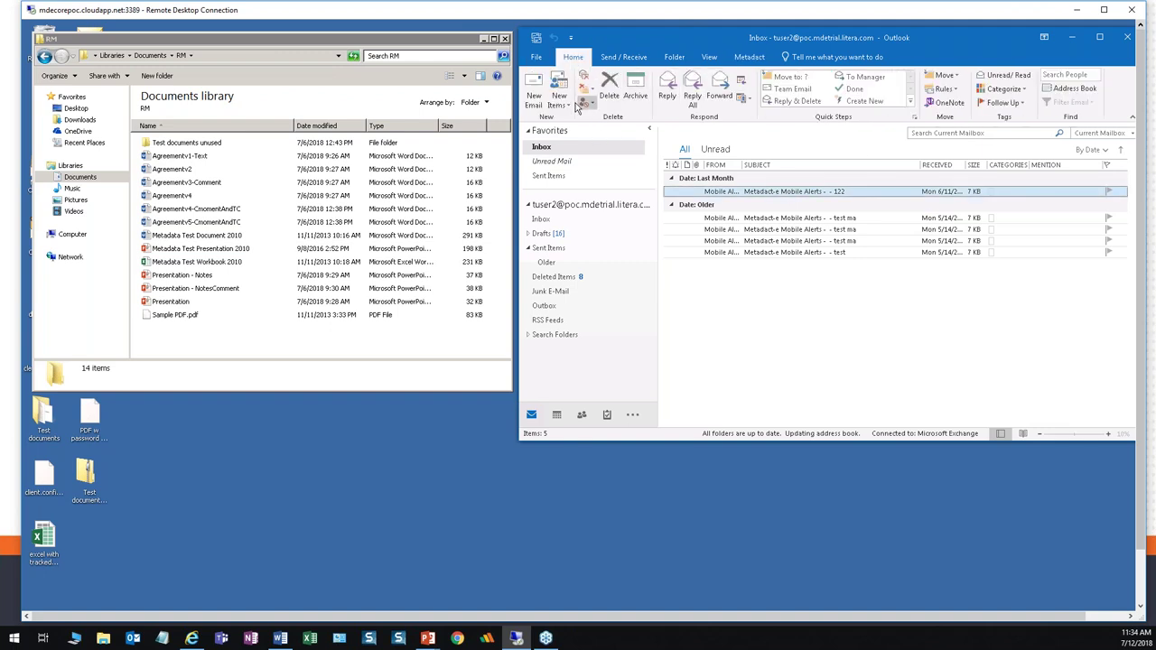
{"action": "left_click", "coordinate": [534, 90]}
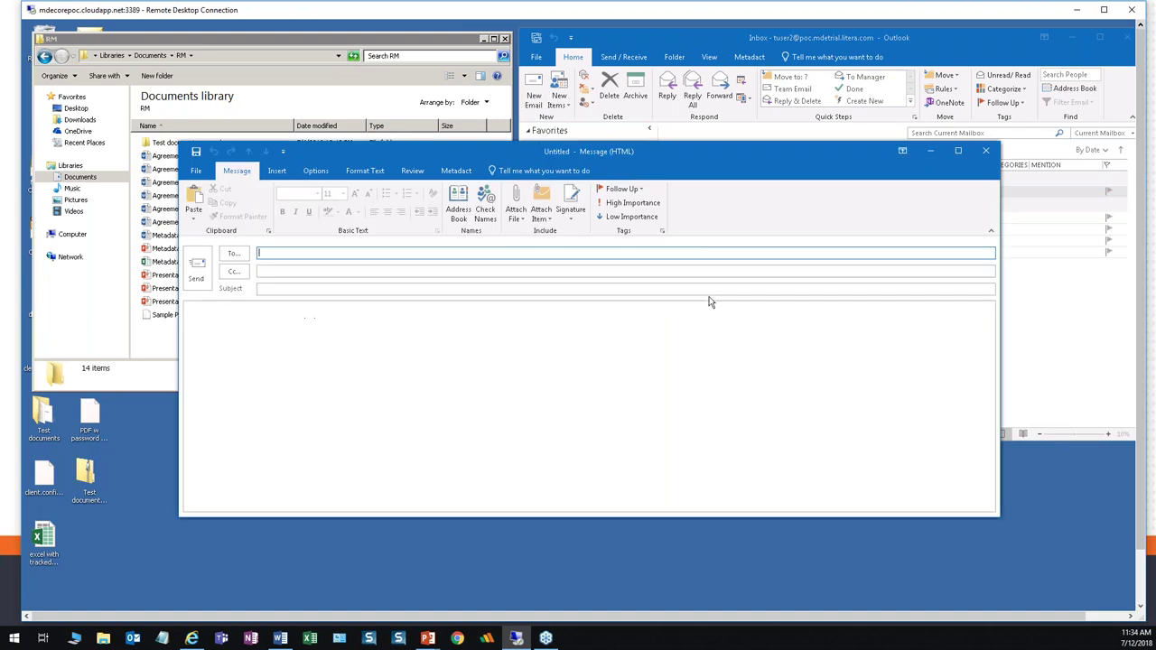
{"action": "type", "text": "r"}
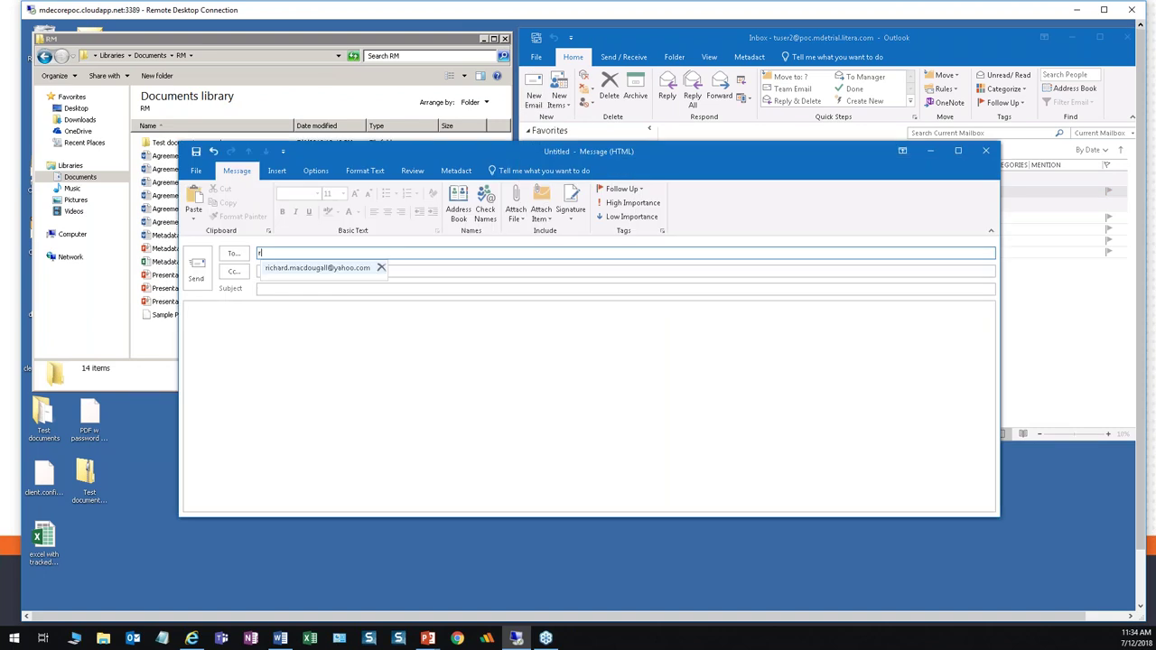
{"action": "key", "text": "Return"}
{"action": "key", "text": "Tab"}
{"action": "key", "text": "Tab"}
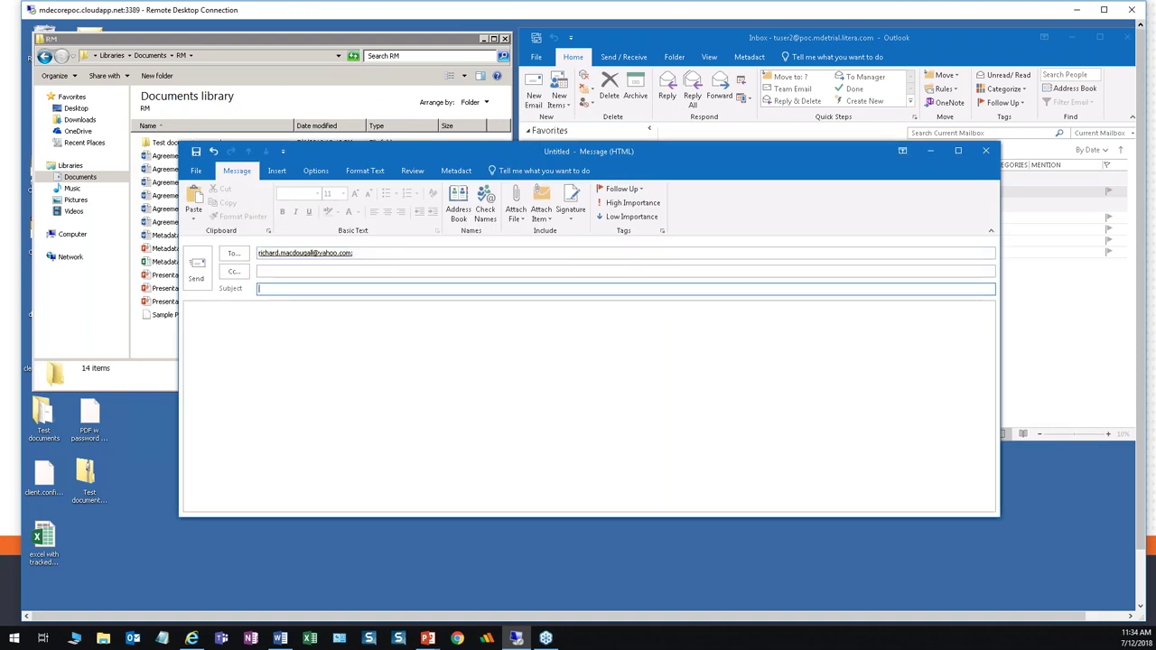
{"action": "type", "text": "Test 3"}
{"action": "key", "text": "Tab"}
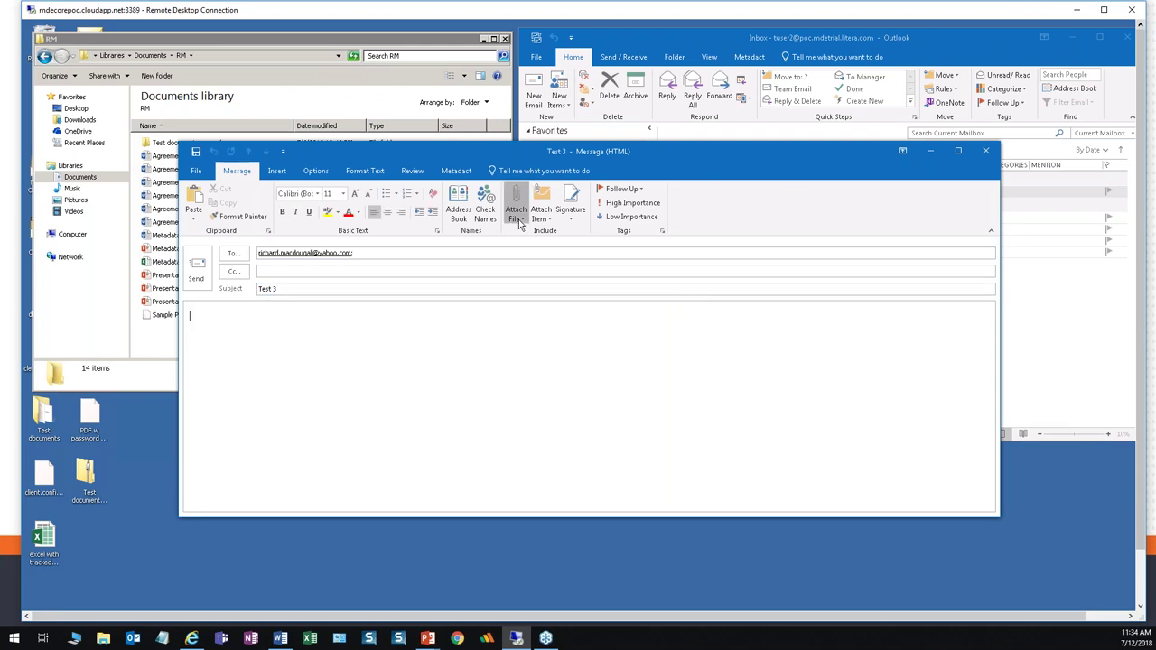
Attach Agreementv4-CmomentAndTC from the RM folder and submit the message for sending
{"action": "left_click", "coordinate": [521, 220]}
{"action": "left_click", "coordinate": [560, 596]}
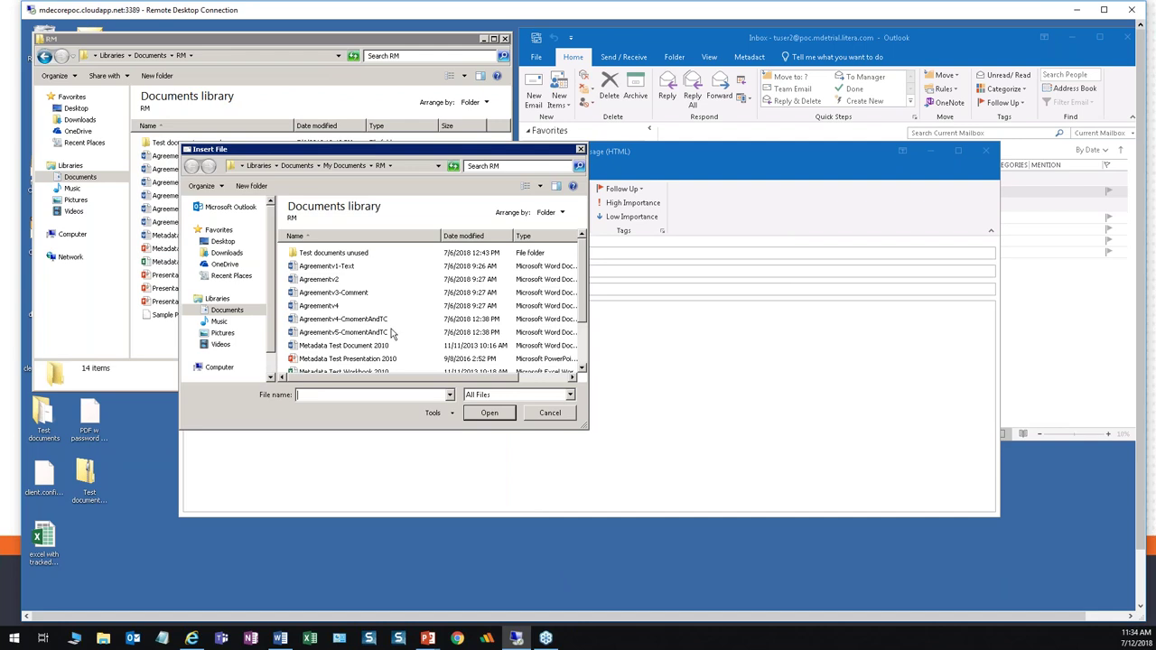
{"action": "left_click", "coordinate": [378, 320]}
{"action": "left_click", "coordinate": [488, 412]}
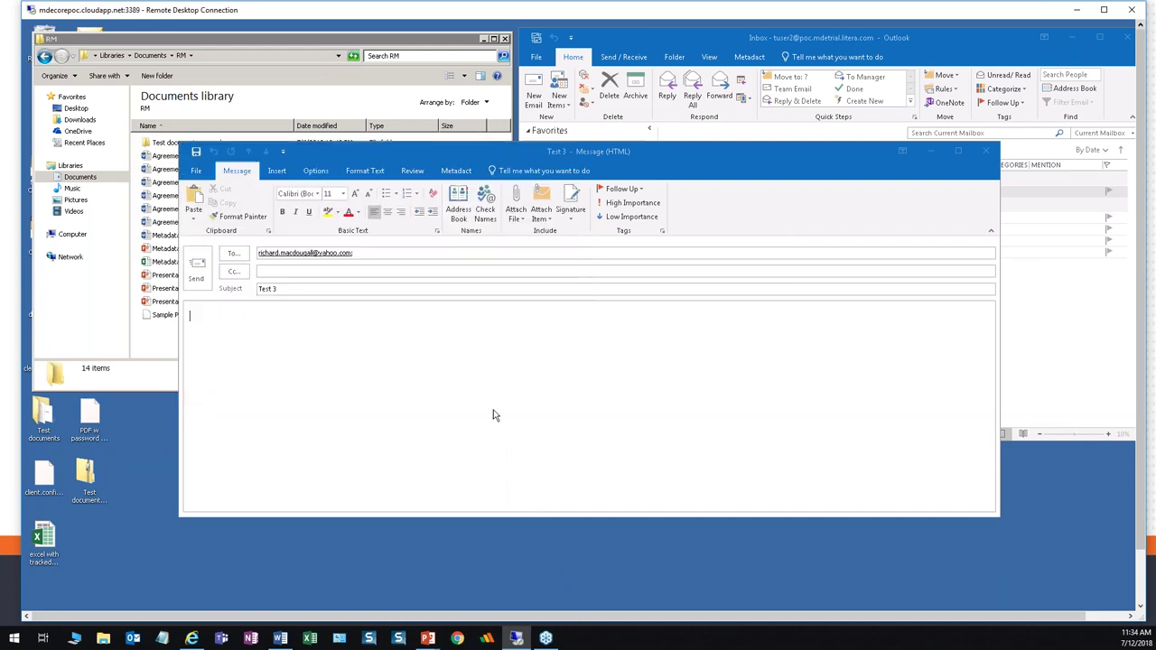
{"action": "left_click", "coordinate": [197, 269]}
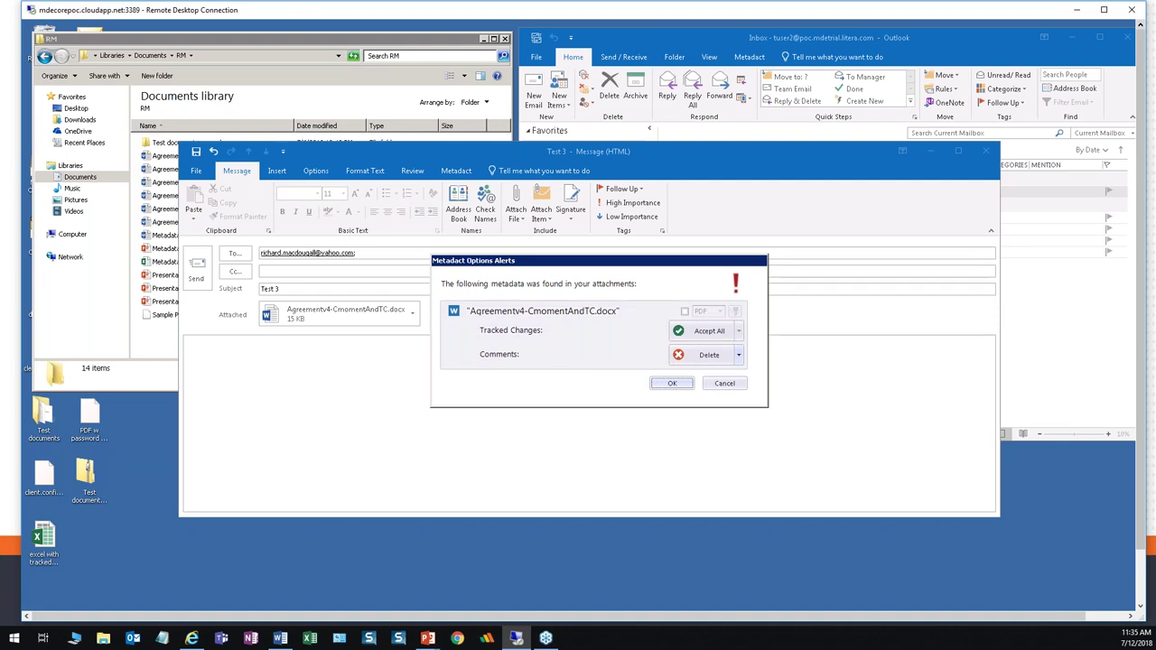
Review the alert's choices for the attachment, keep Accept All for tracked changes and Delete for comments, and confirm sending
{"action": "left_click", "coordinate": [737, 332]}
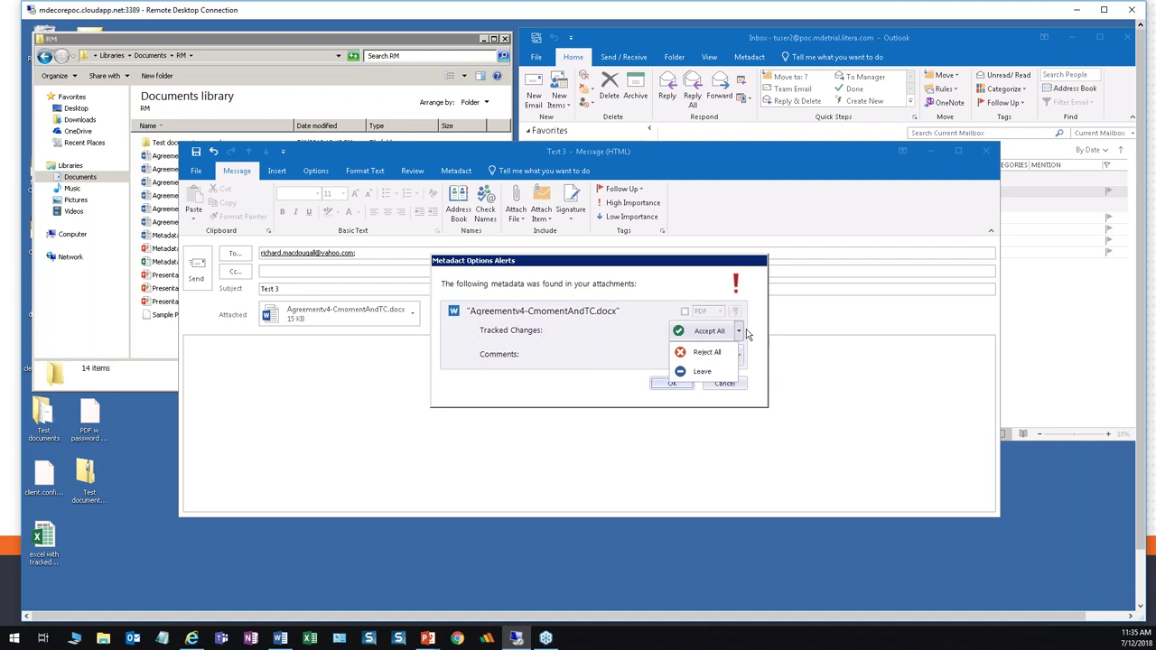
{"action": "left_click", "coordinate": [738, 331]}
{"action": "left_click", "coordinate": [738, 356]}
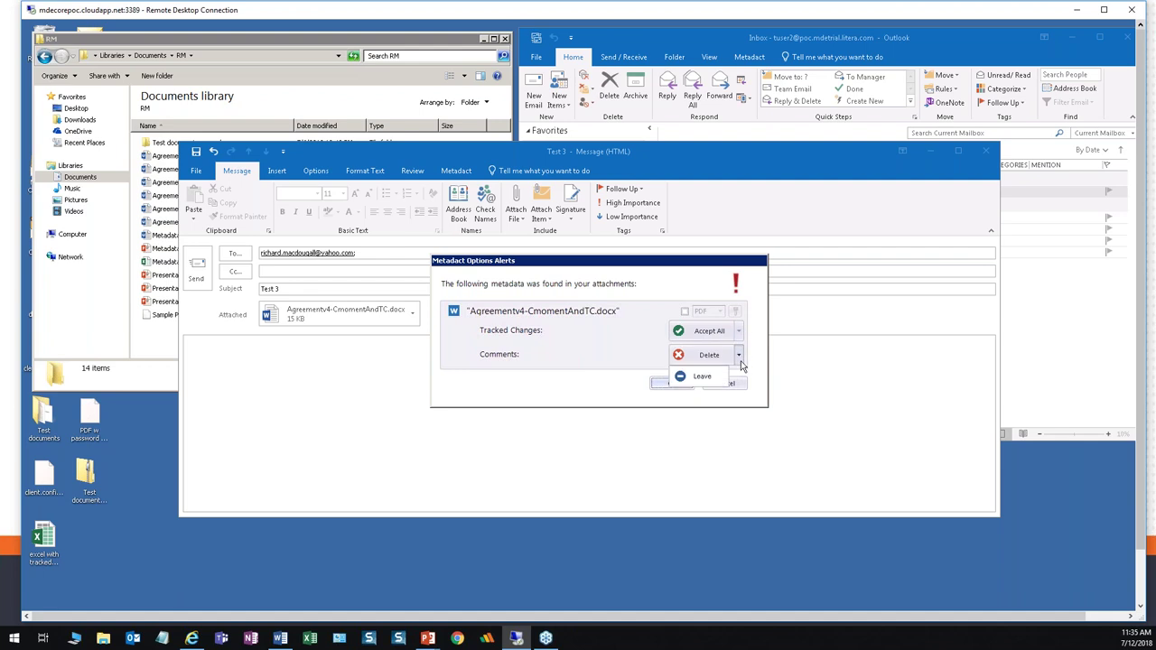
{"action": "left_click", "coordinate": [740, 357]}
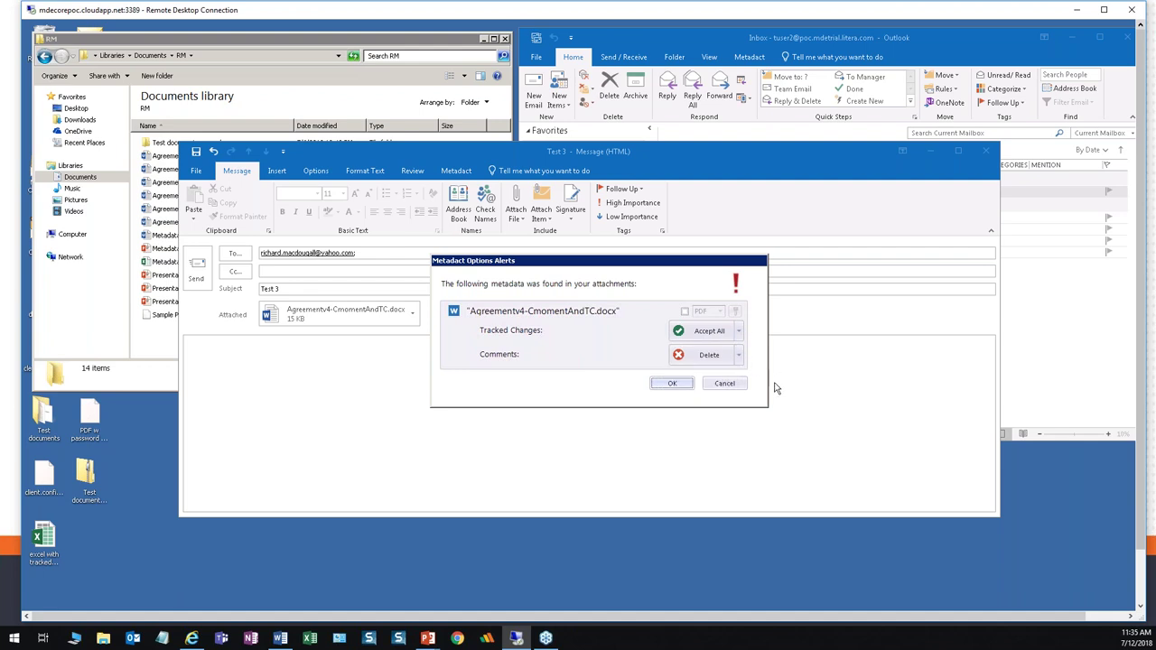
{"action": "left_click", "coordinate": [673, 384]}
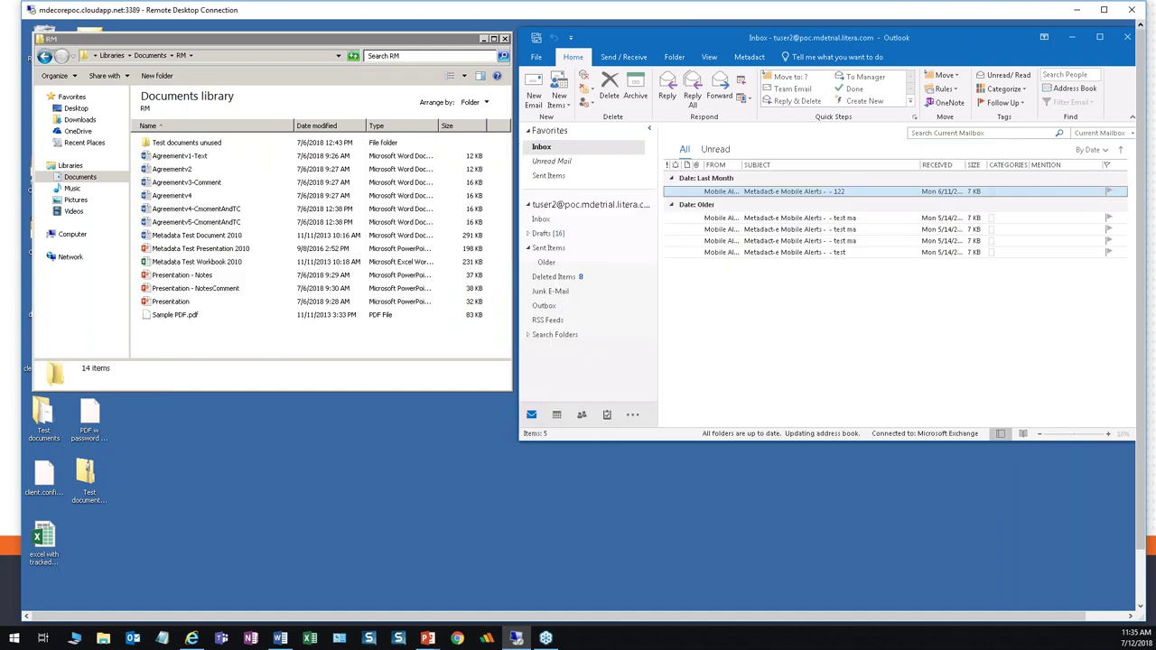